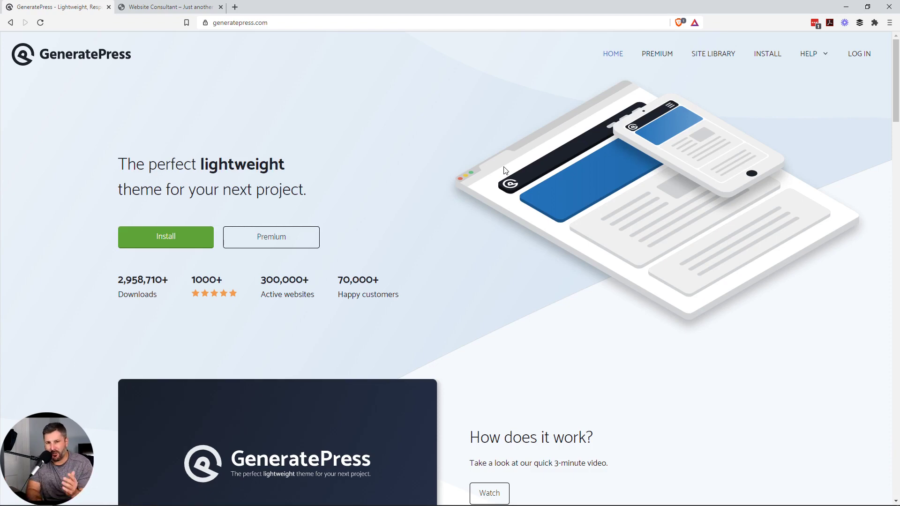
# Step: Open the Site Library page on generatepress.com
pyautogui.click(703, 57)
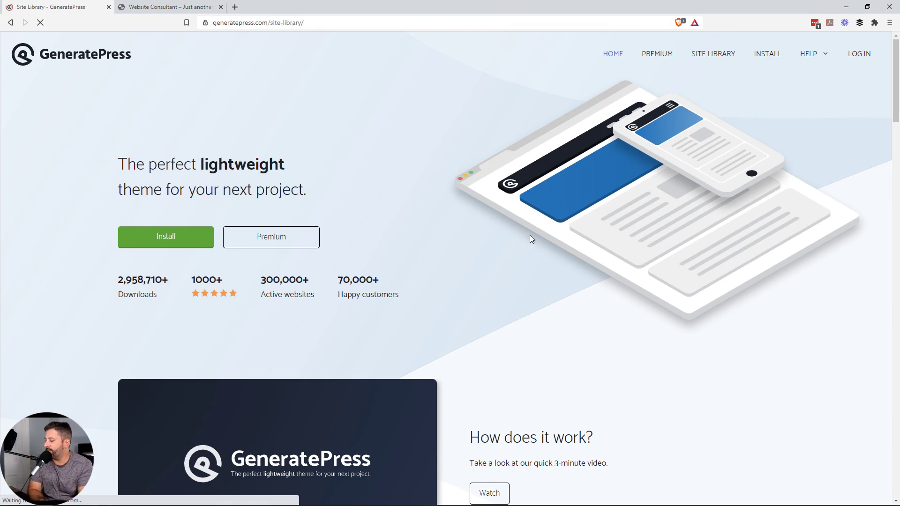
# Step: Preview the Stream podcast demo from the Standard sites, look through it, and close it
pyautogui.scroll(-5, 516, 242)
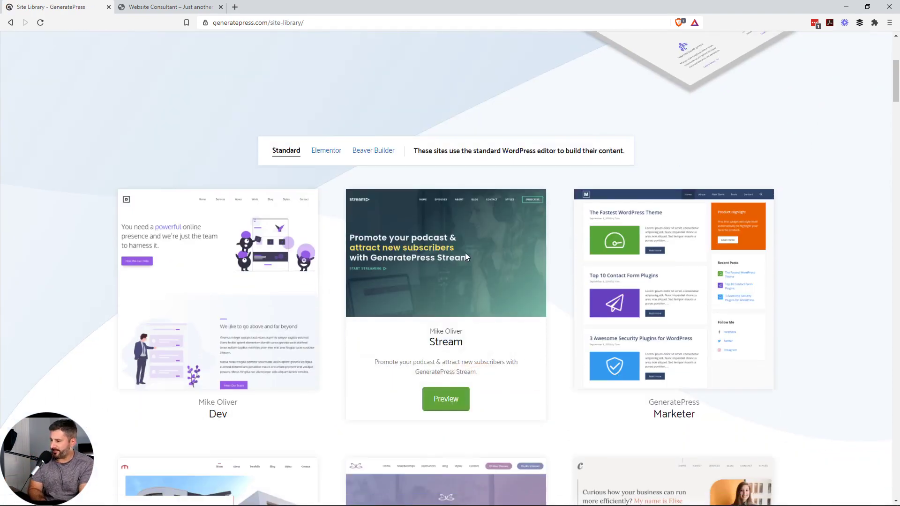
pyautogui.scroll(-2, 465, 252)
pyautogui.click(446, 305)
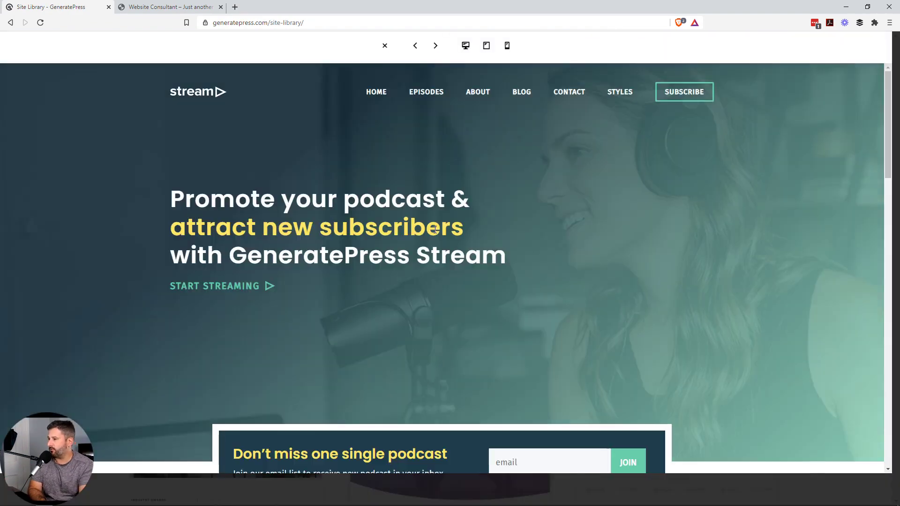
pyautogui.scroll(-4, 477, 266)
pyautogui.scroll(3, 474, 256)
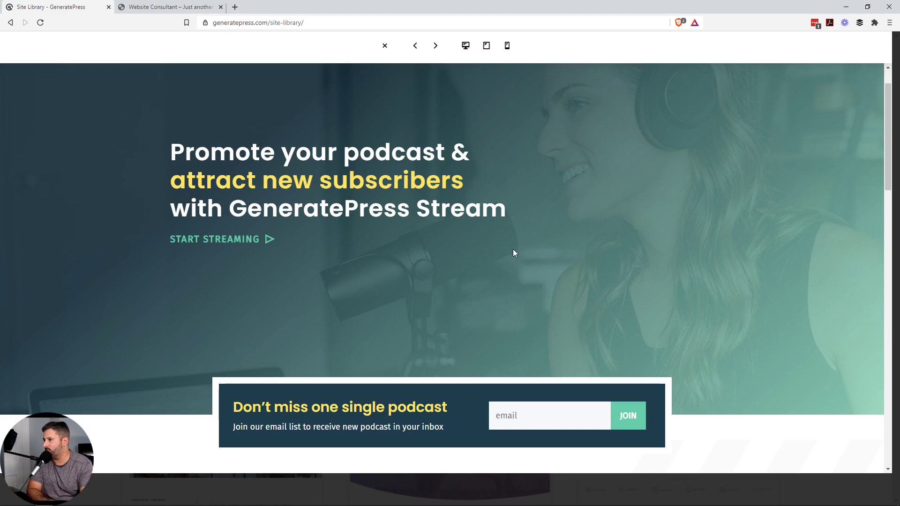
pyautogui.click(384, 47)
pyautogui.scroll(7, 416, 206)
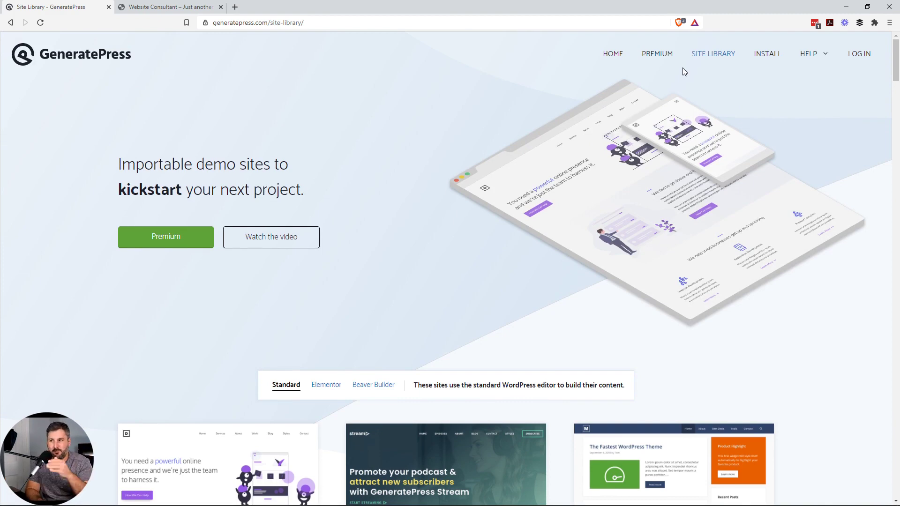
# Step: View the GP Premium page's $49.95 pricing, then switch to the Website Consultant Stream site
pyautogui.click(647, 65)
pyautogui.scroll(-3, 523, 257)
pyautogui.scroll(-20, 524, 257)
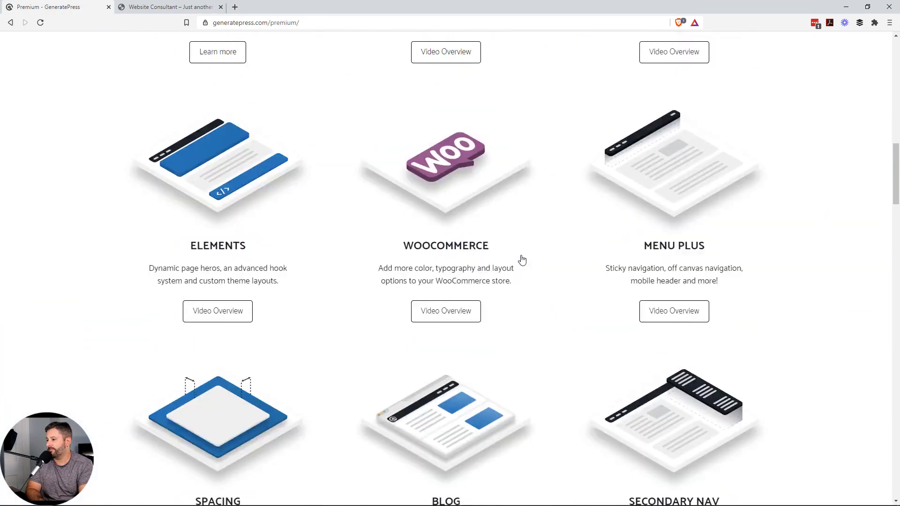
pyautogui.scroll(-8, 525, 260)
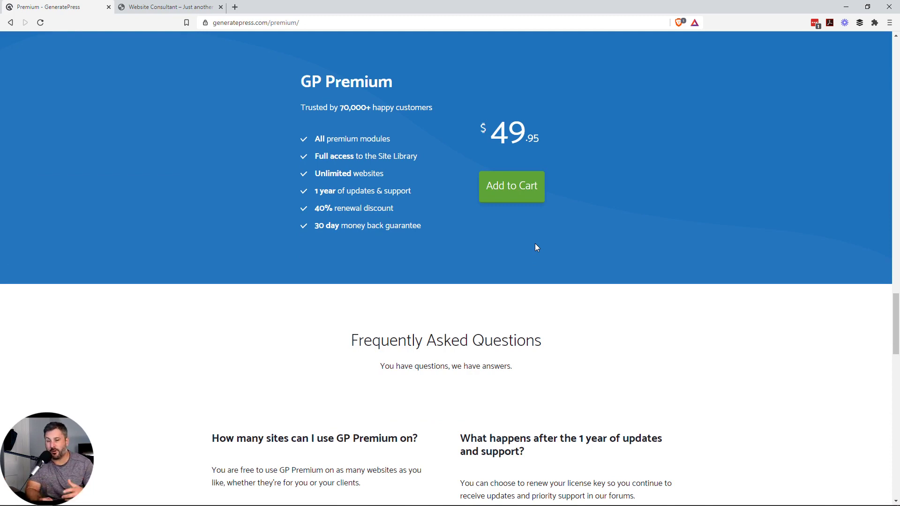
pyautogui.click(161, 7)
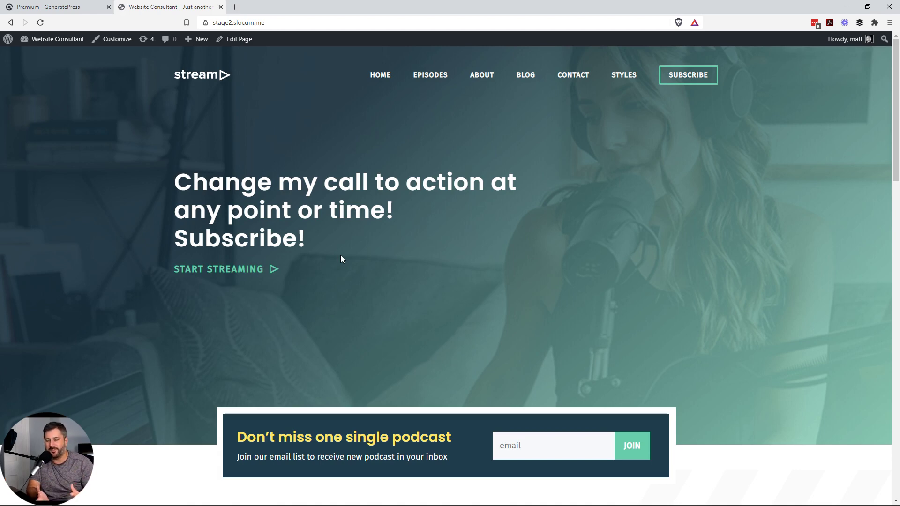
pyautogui.scroll(-8, 413, 269)
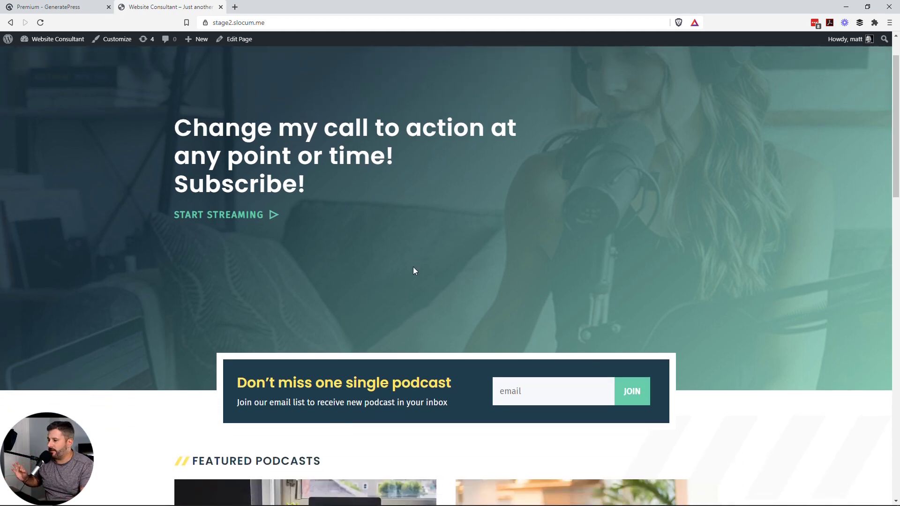
pyautogui.scroll(-7, 413, 275)
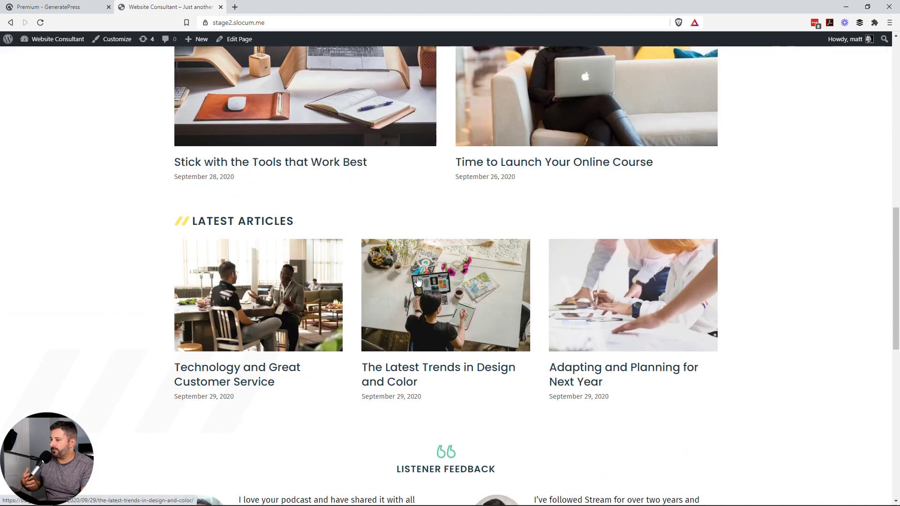
pyautogui.scroll(-3, 424, 282)
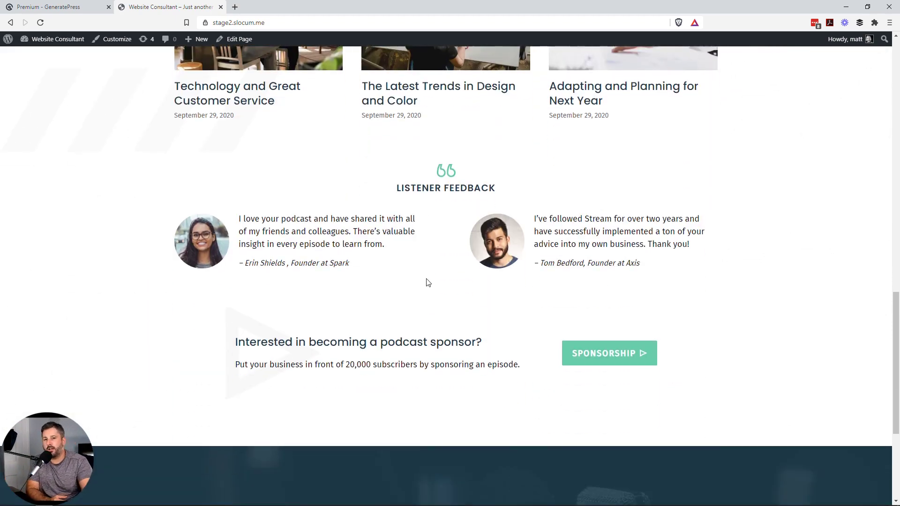
pyautogui.scroll(17, 551, 310)
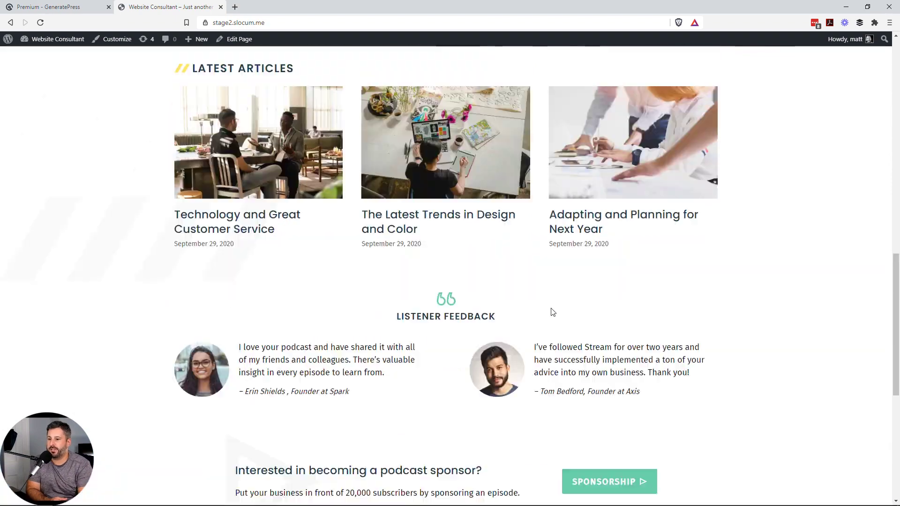
pyautogui.scroll(2, 553, 311)
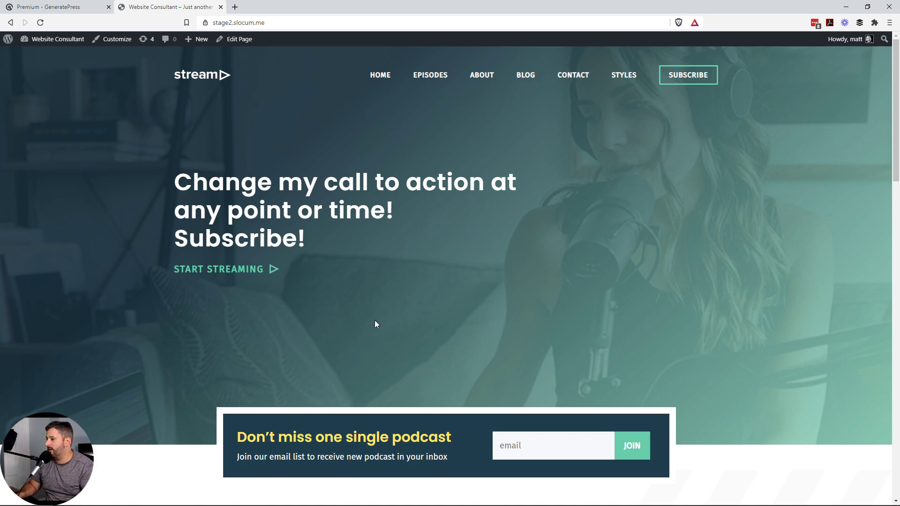
pyautogui.scroll(-4, 375, 321)
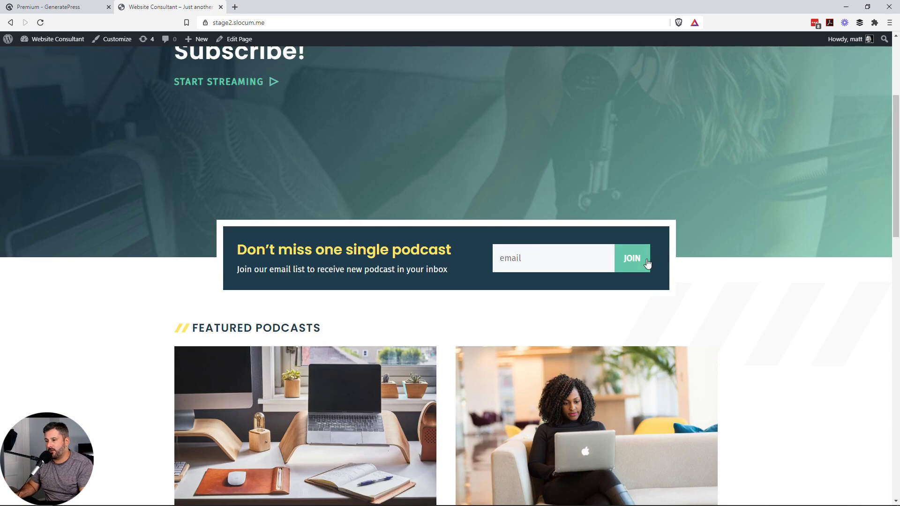
pyautogui.scroll(-1, 654, 377)
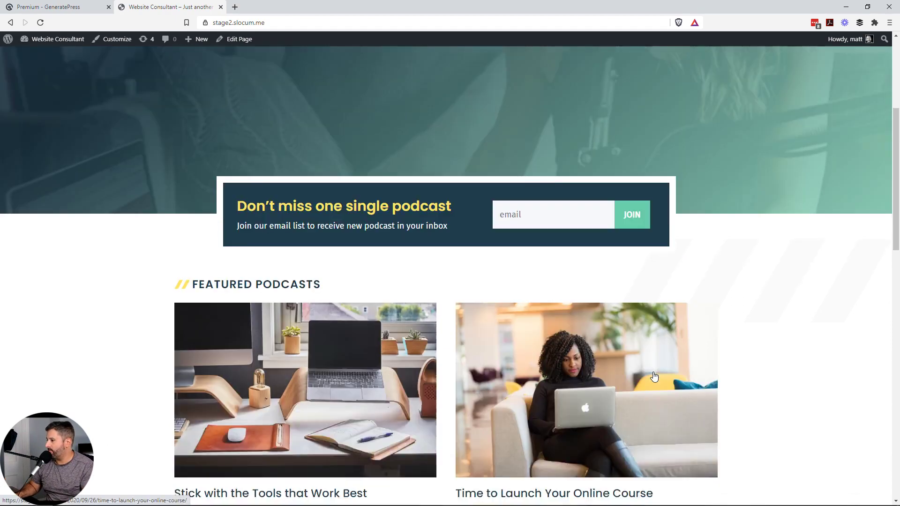
pyautogui.scroll(-3, 655, 377)
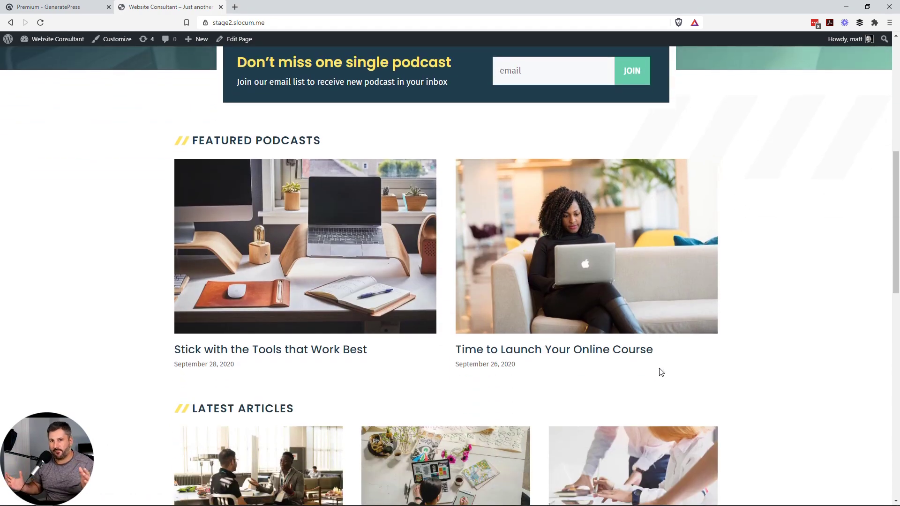
pyautogui.scroll(-5, 654, 375)
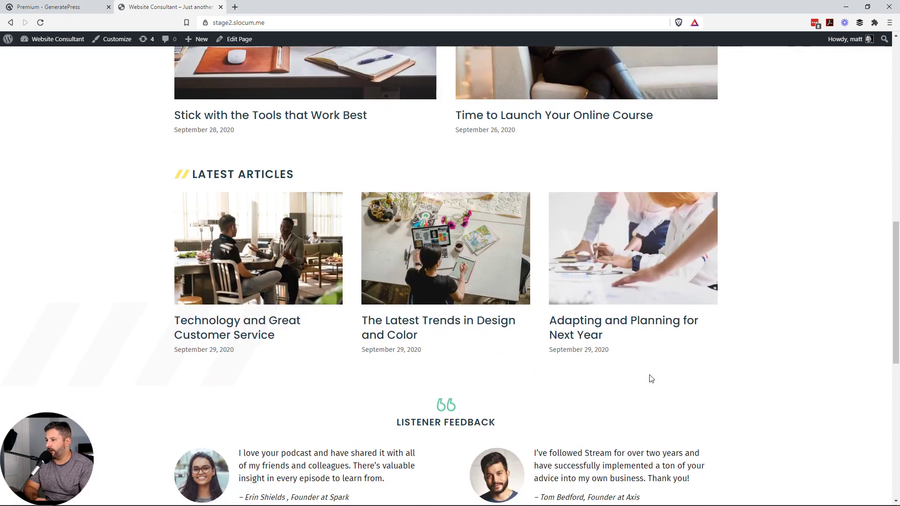
pyautogui.scroll(-5, 618, 302)
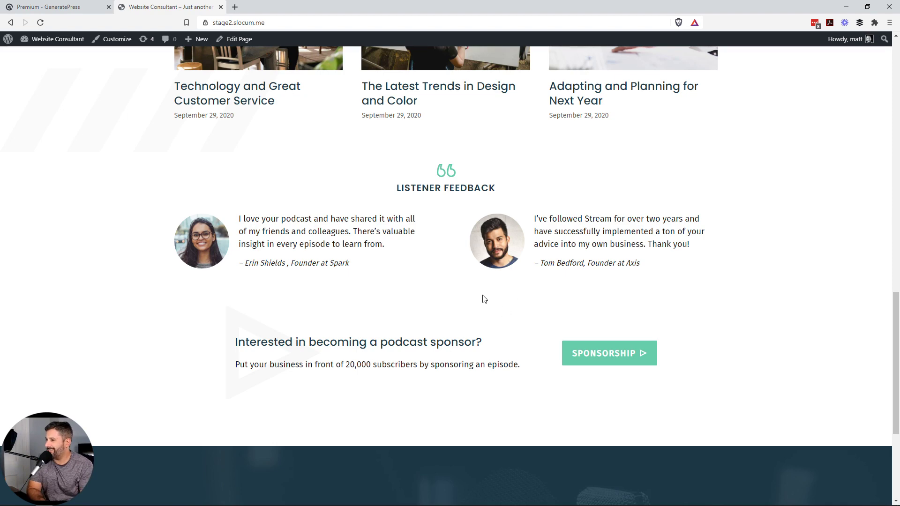
pyautogui.scroll(-1, 385, 410)
pyautogui.scroll(-3, 386, 412)
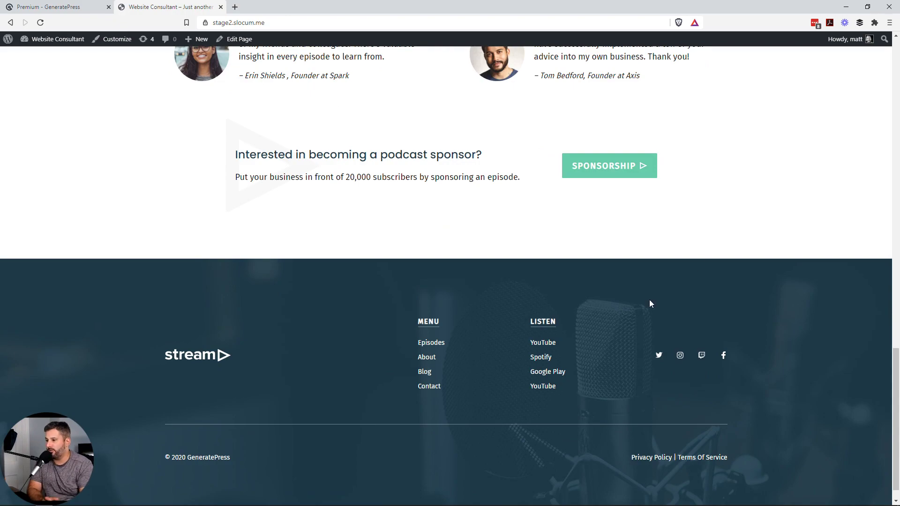
pyautogui.scroll(-1, 649, 300)
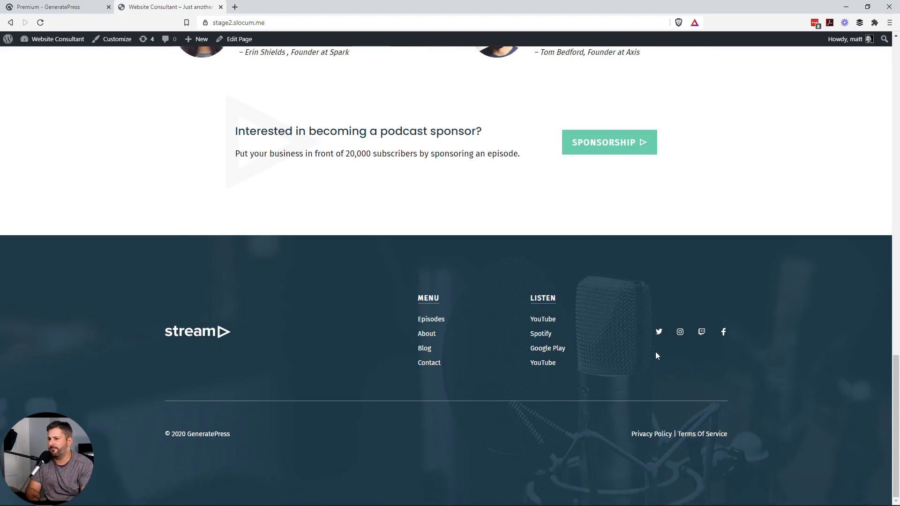
pyautogui.moveTo(896, 380); pyautogui.dragTo(896, 45)
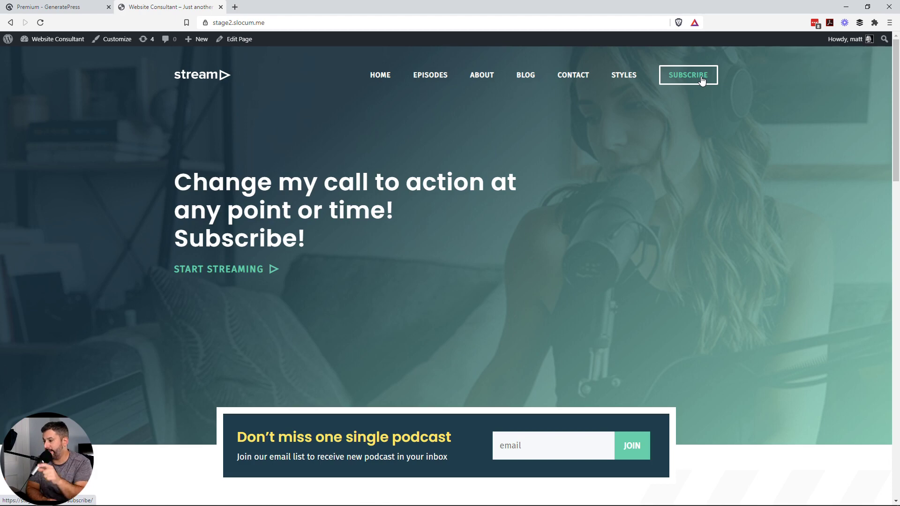
pyautogui.scroll(-3, 646, 147)
# Step: Browse the homepage, then go to the Subscribe to the Stream Podcast page
pyautogui.scroll(-1, 610, 159)
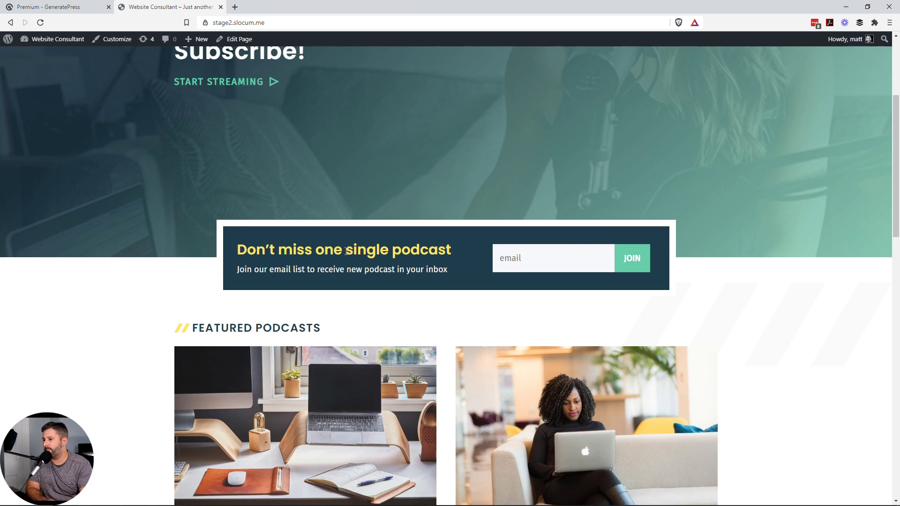
pyautogui.scroll(-1, 395, 245)
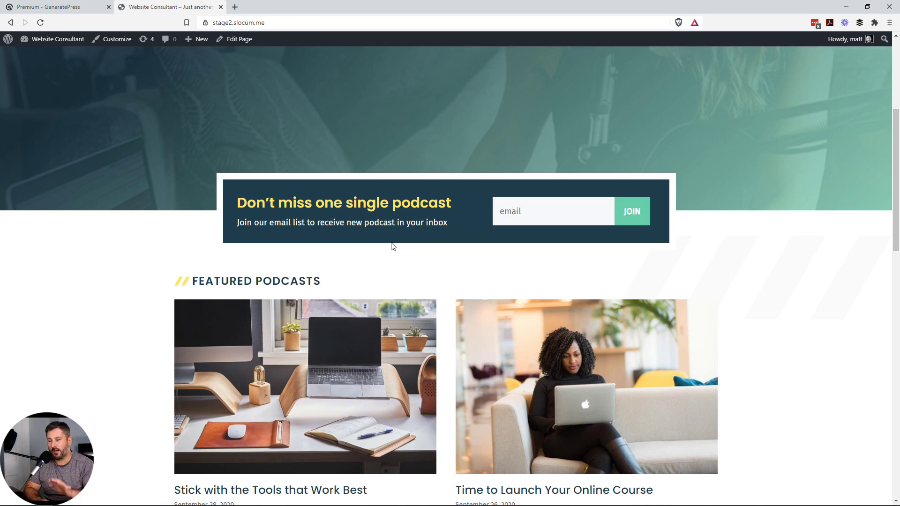
pyautogui.scroll(-15, 393, 247)
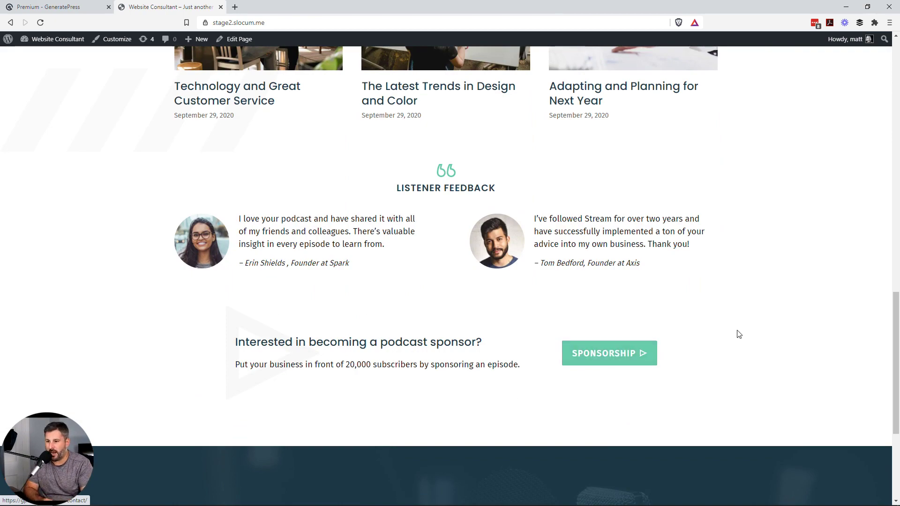
pyautogui.moveTo(895, 301); pyautogui.dragTo(896, 44)
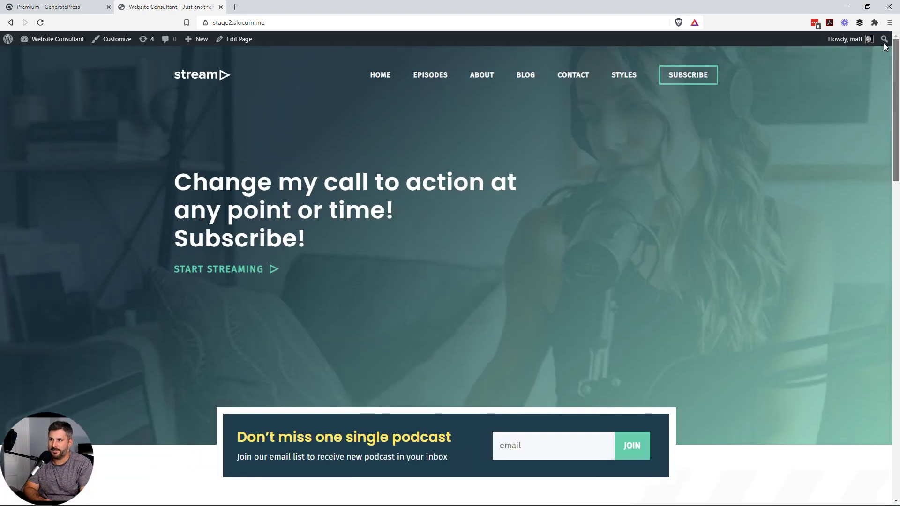
pyautogui.click(701, 78)
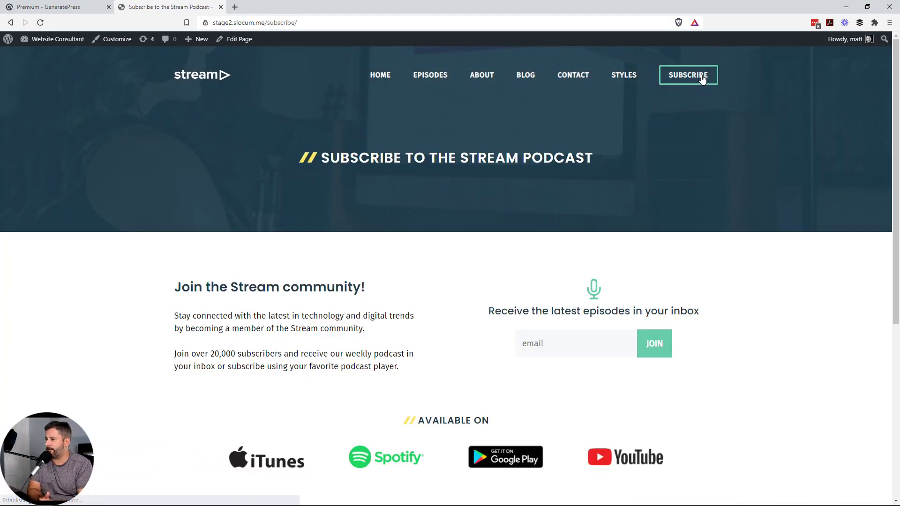
pyautogui.scroll(-1, 593, 189)
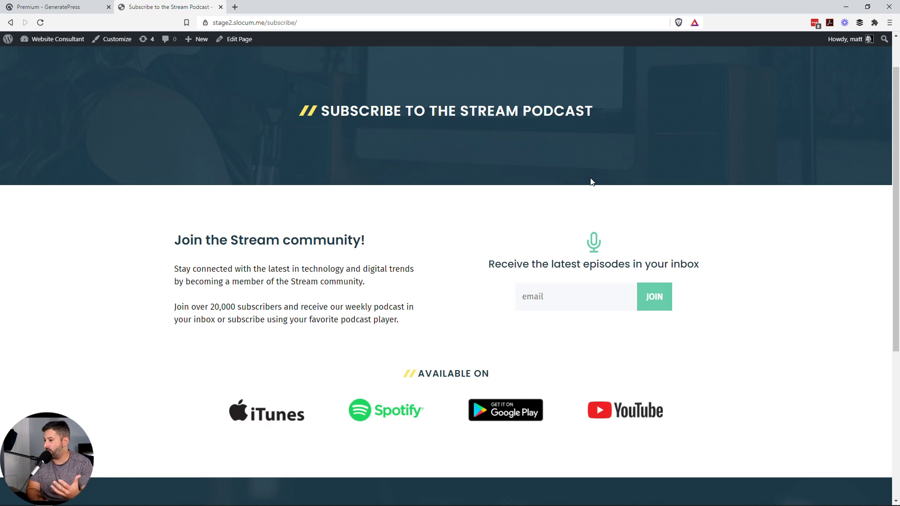
pyautogui.scroll(-1, 552, 226)
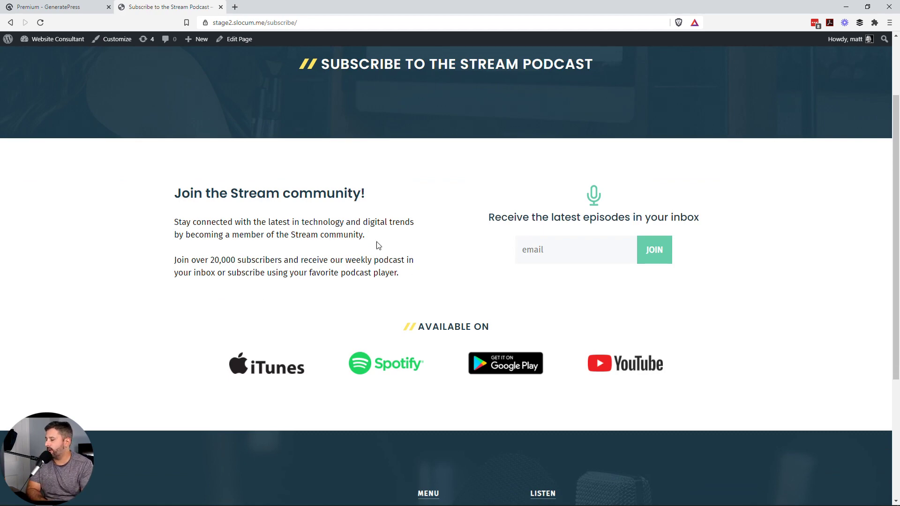
pyautogui.click(573, 249)
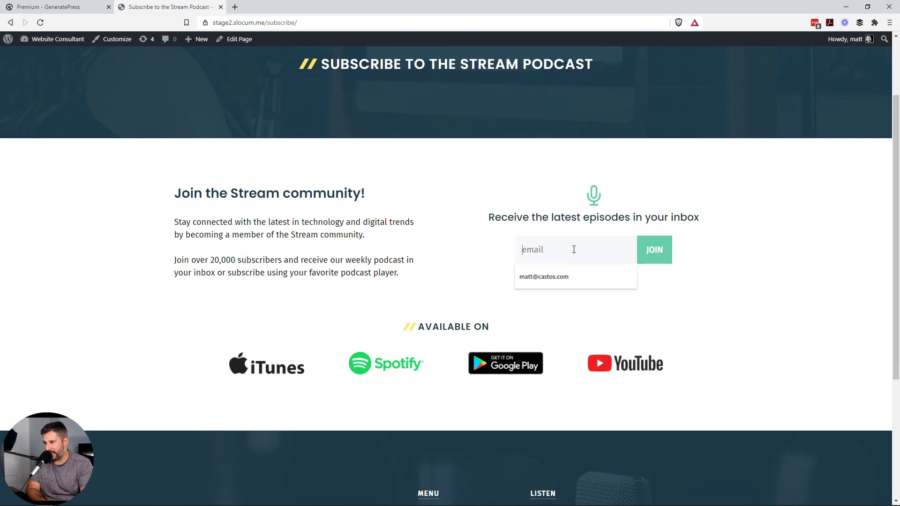
pyautogui.click(464, 247)
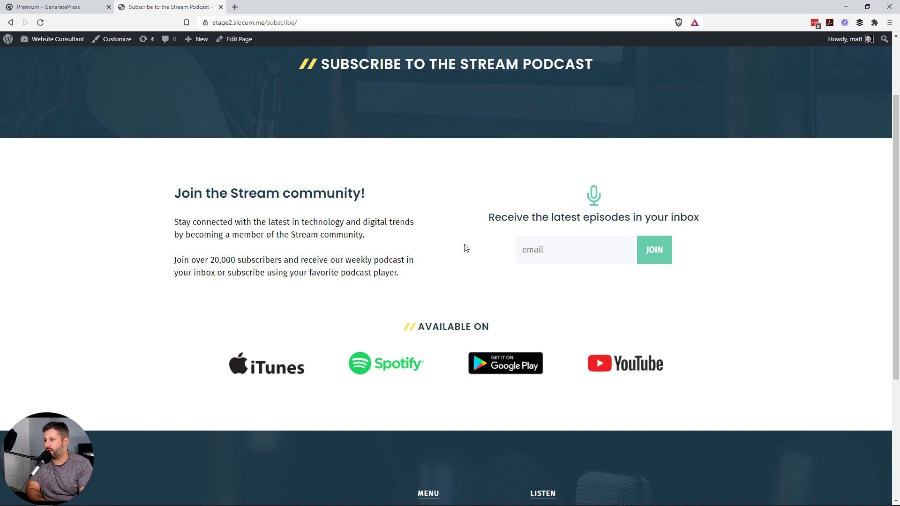
pyautogui.scroll(-1, 463, 263)
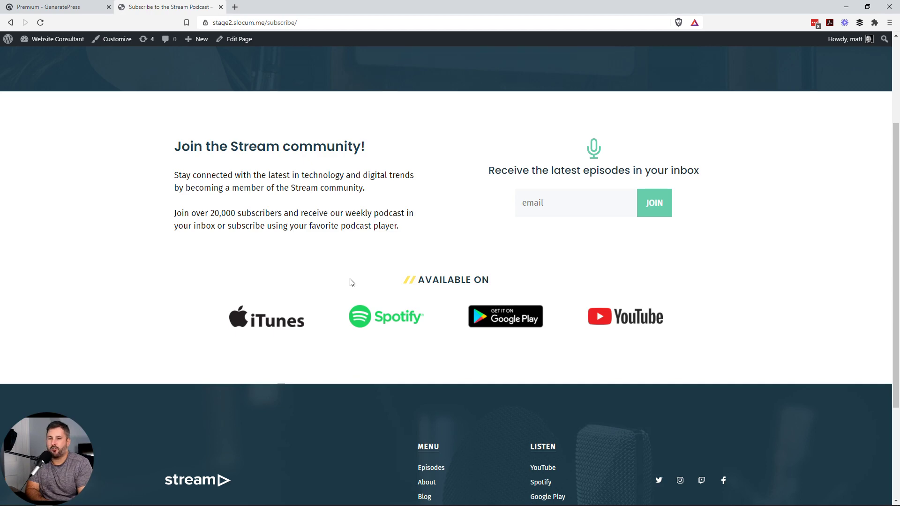
pyautogui.scroll(3, 354, 281)
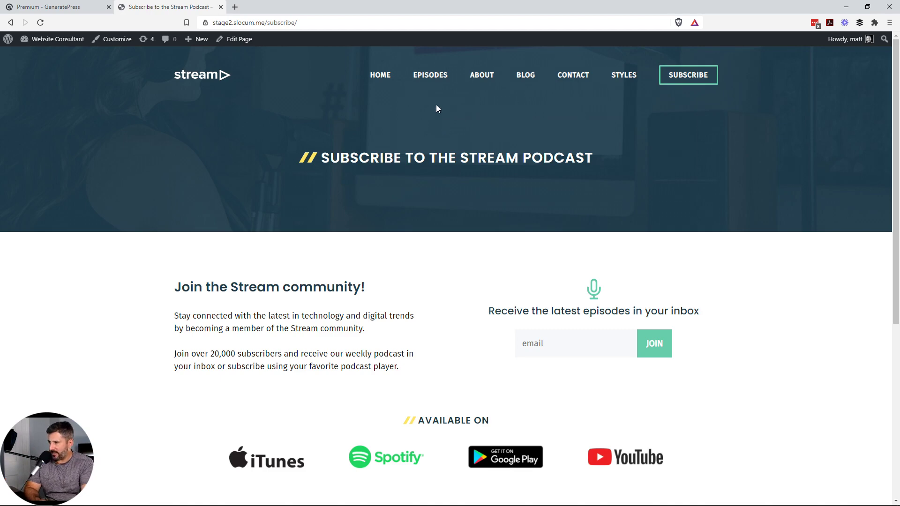
# Step: Go to the Dashboard and open Podcast > All Episodes, showing 26 episodes
pyautogui.moveTo(28, 39)
pyautogui.click(35, 56)
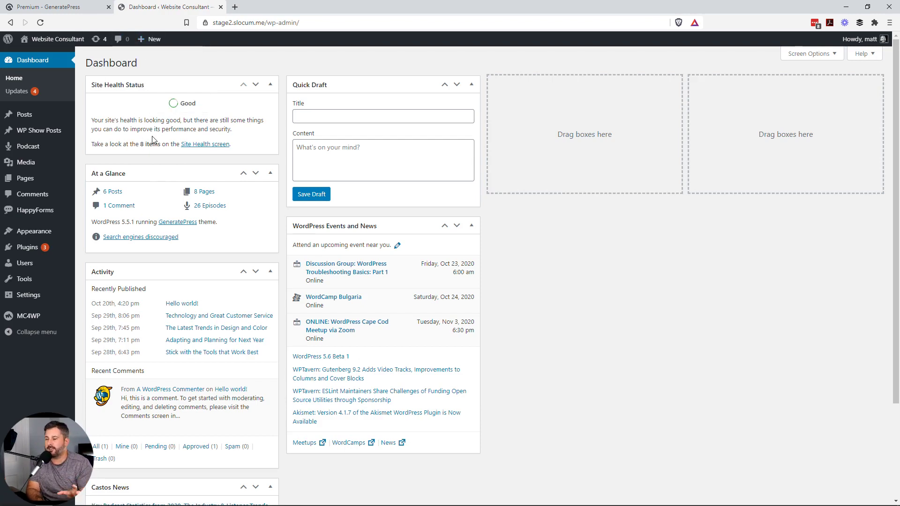
pyautogui.moveTo(52, 148)
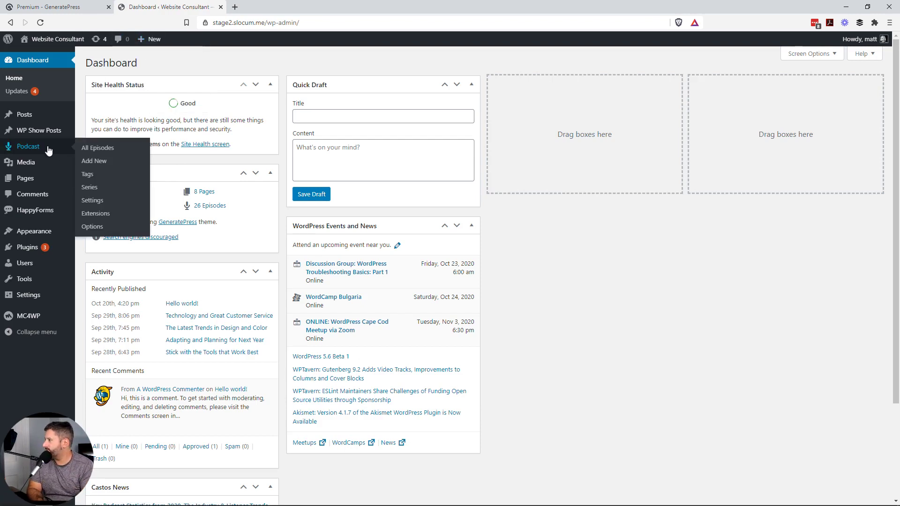
pyautogui.click(100, 148)
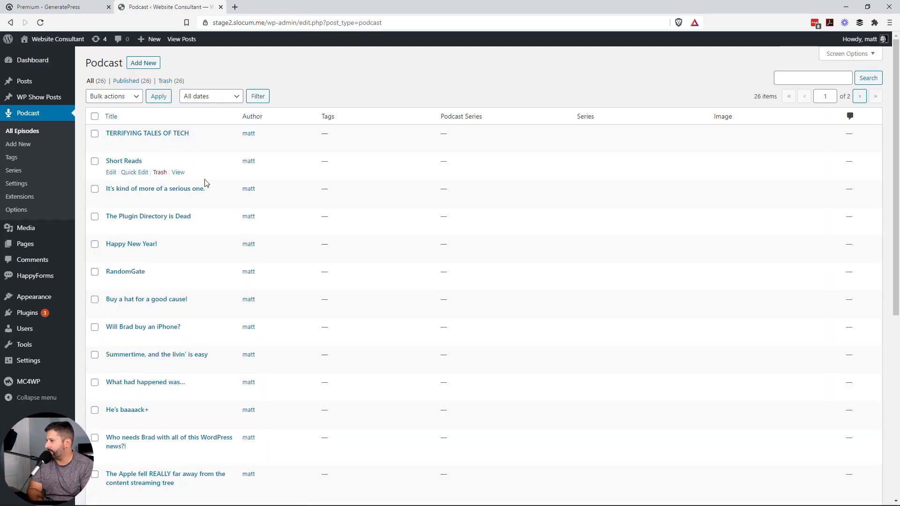
pyautogui.scroll(-4, 203, 181)
pyautogui.scroll(4, 228, 285)
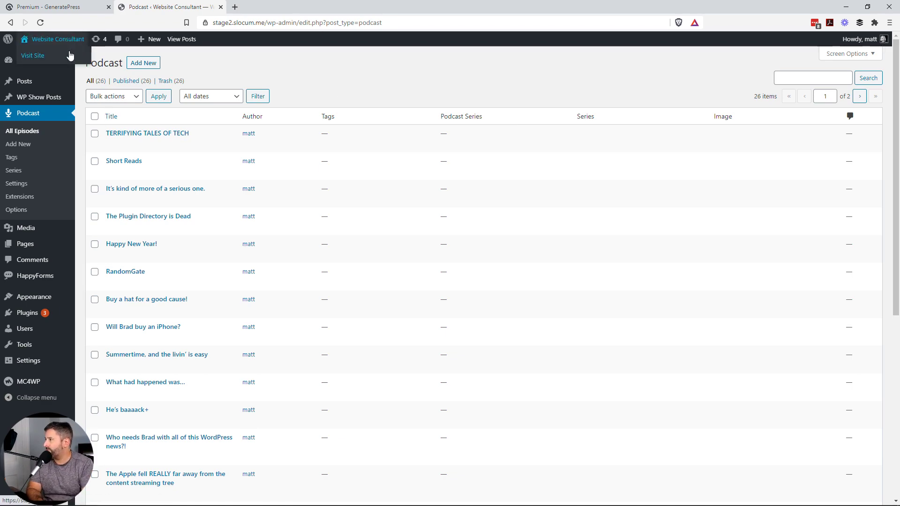
pyautogui.click(70, 55)
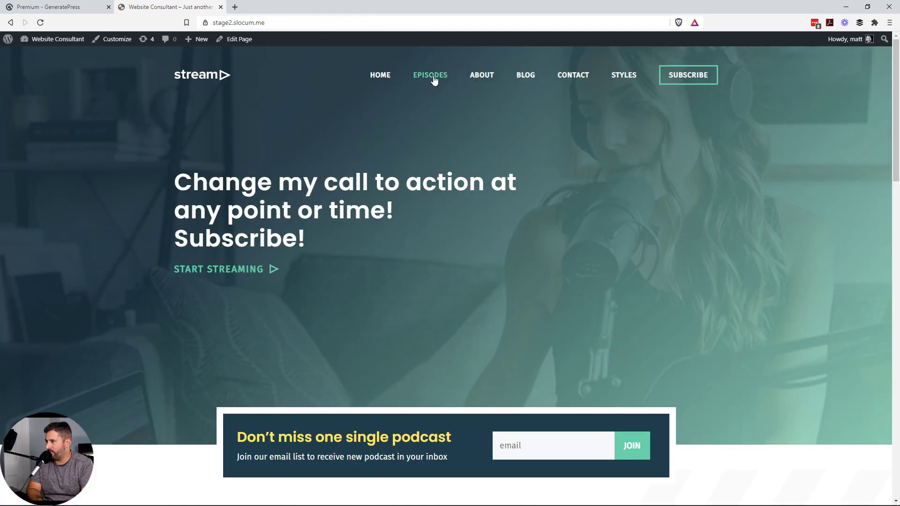
# Step: Open the public Podcast Episodes page and scroll through its list
pyautogui.click(433, 75)
pyautogui.scroll(-4, 497, 252)
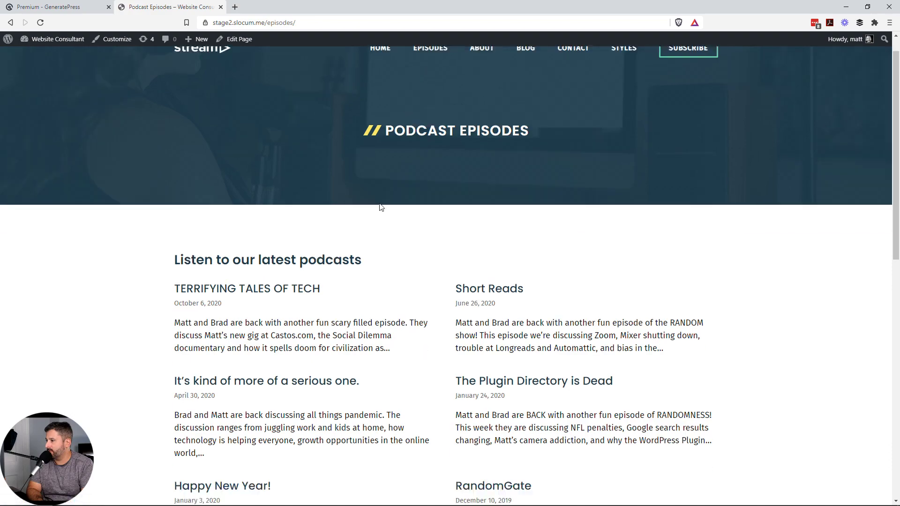
pyautogui.scroll(-2, 387, 305)
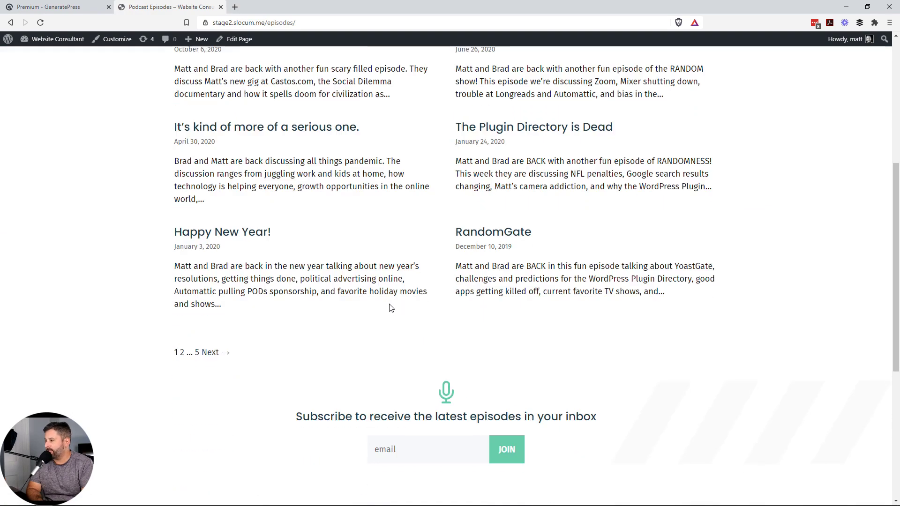
pyautogui.scroll(2, 311, 245)
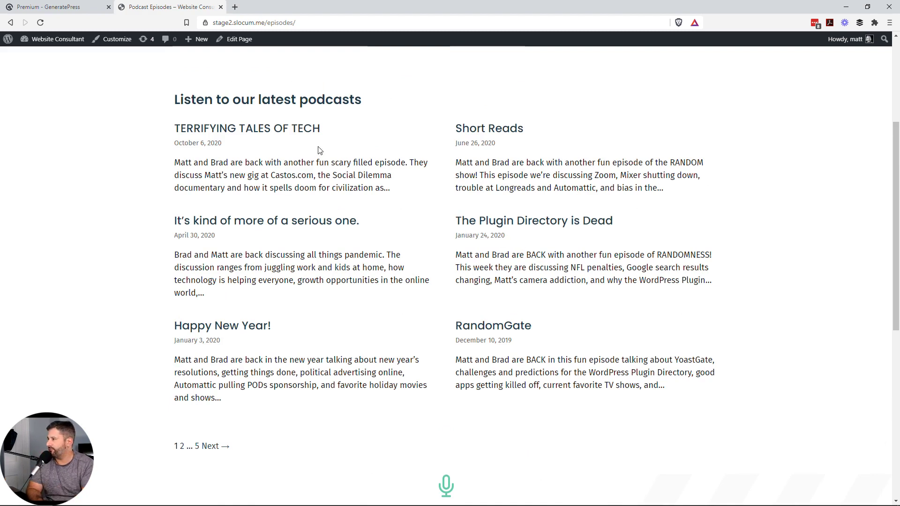
# Step: Glance at the GP Premium tab, then return to the admin Dashboard
pyautogui.click(71, 6)
pyautogui.click(154, 7)
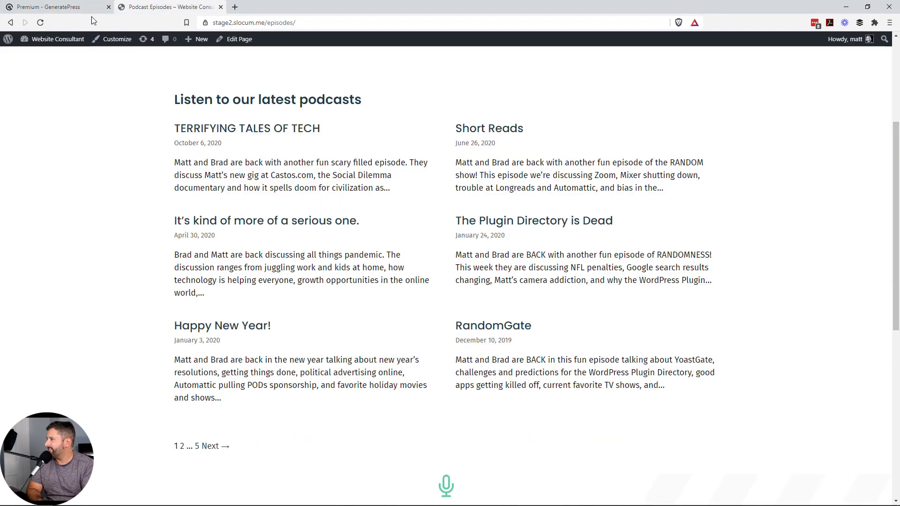
pyautogui.moveTo(51, 39)
pyautogui.click(36, 55)
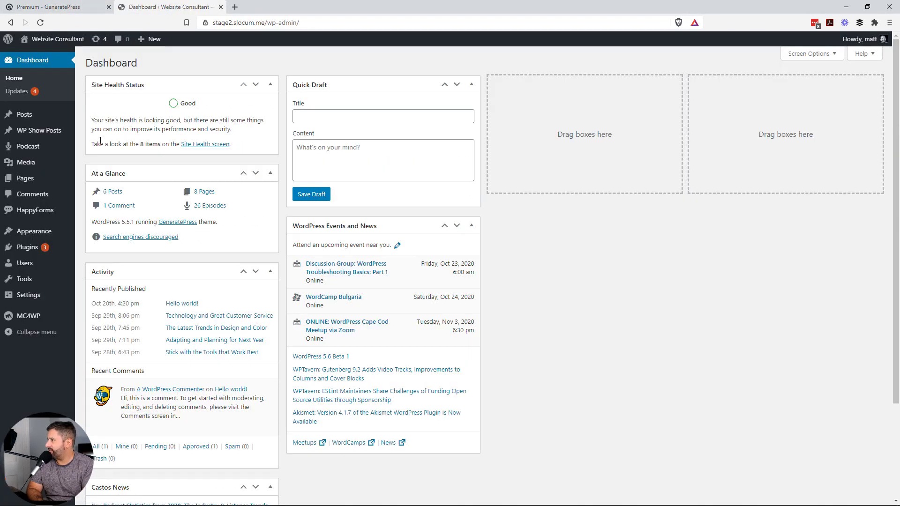
# Step: Open WP Show Posts' All Lists and edit the Podcast Episodes Page list
pyautogui.moveTo(72, 132)
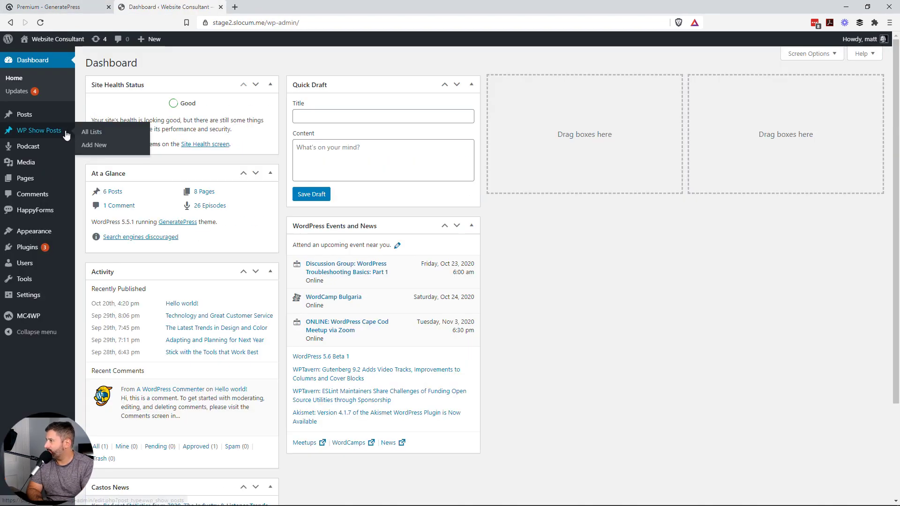
pyautogui.click(93, 133)
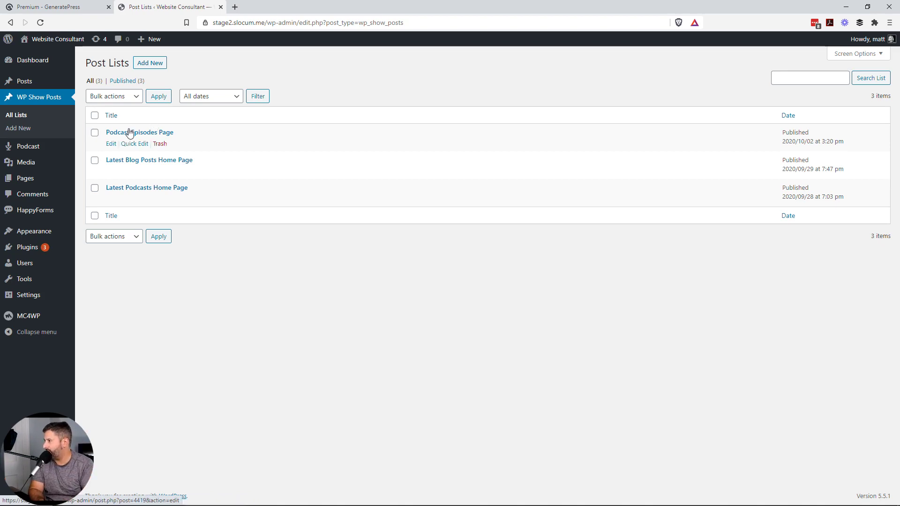
pyautogui.click(111, 145)
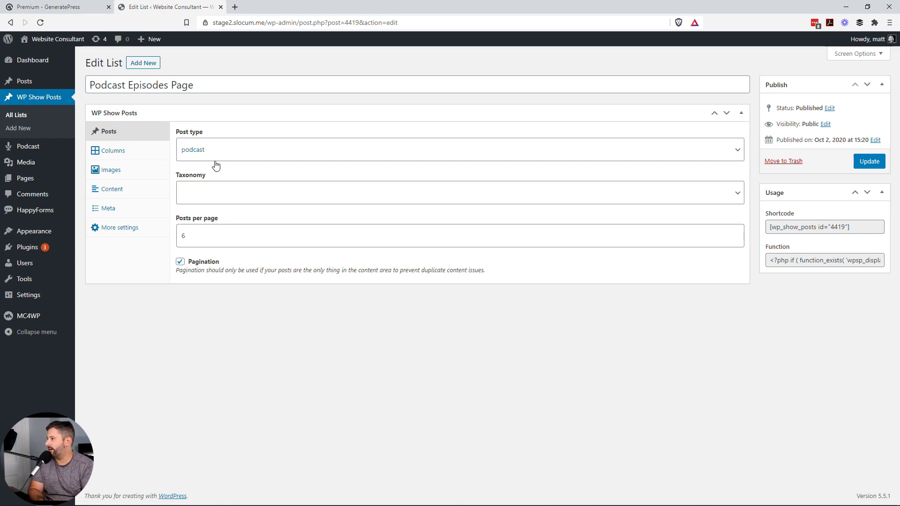
# Step: Switch the Podcast Episodes Page list to regular posts and update it
pyautogui.click(238, 155)
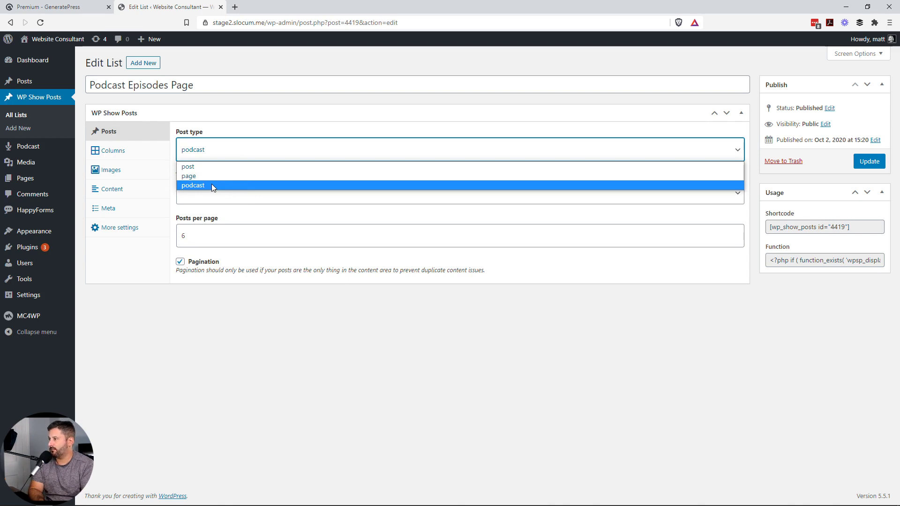
pyautogui.click(215, 167)
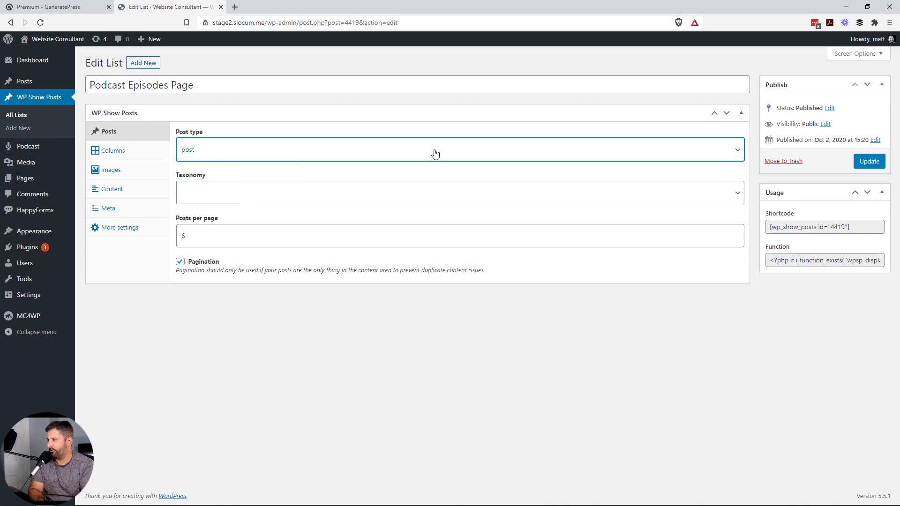
pyautogui.click(863, 164)
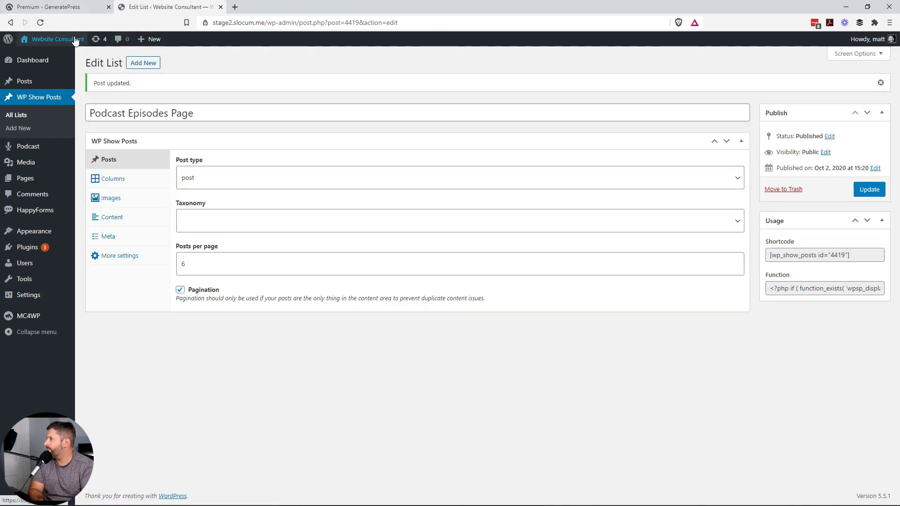
# Step: Open the live site in a new tab and look over its Episodes page
pyautogui.rightClick(77, 56)
pyautogui.click(122, 63)
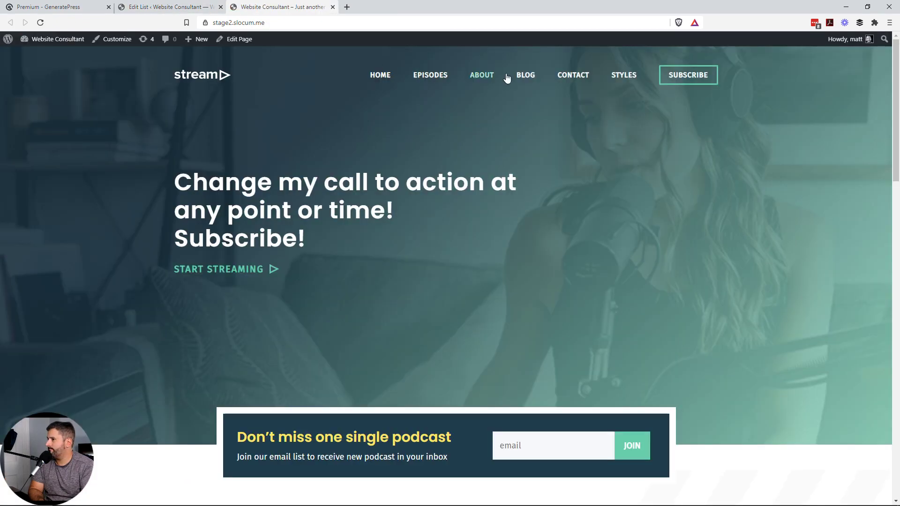
pyautogui.click(429, 76)
pyautogui.scroll(-3, 412, 181)
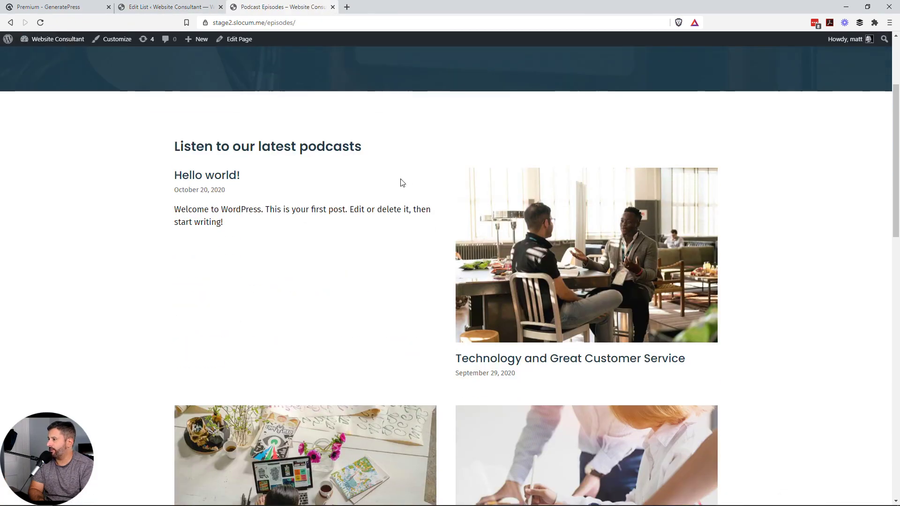
pyautogui.scroll(-6, 422, 180)
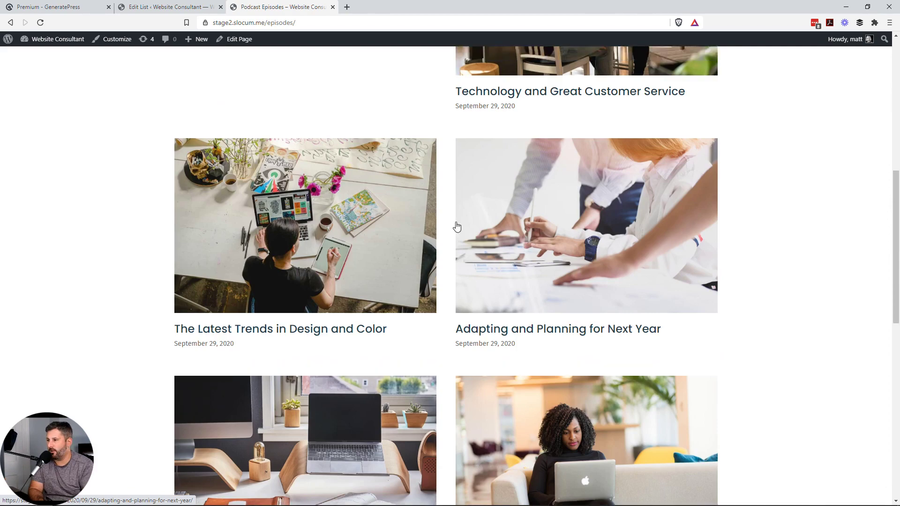
pyautogui.scroll(10, 457, 228)
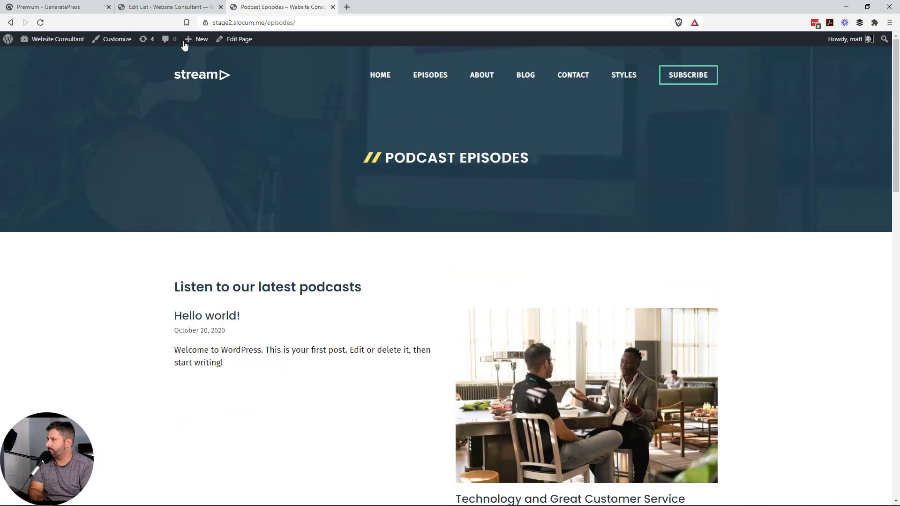
# Step: Set the list's post type back to podcast and update it
pyautogui.click(164, 7)
pyautogui.click(245, 179)
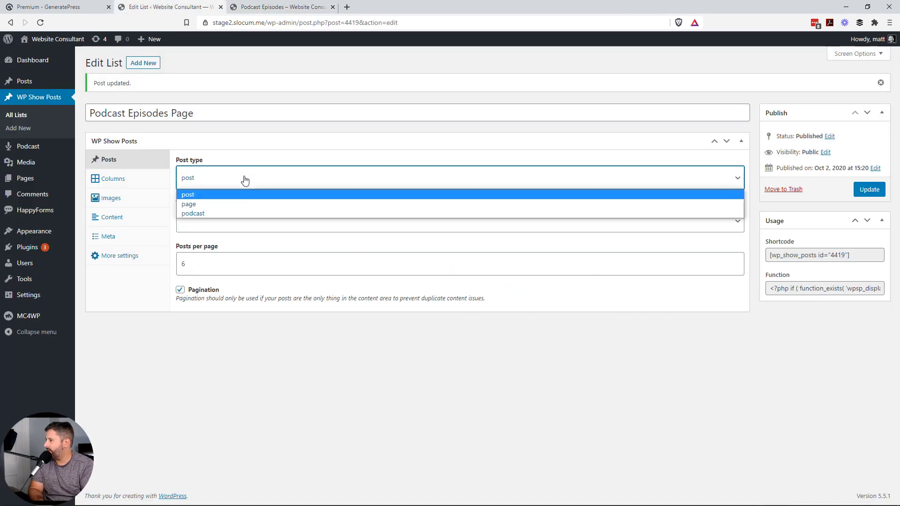
pyautogui.click(226, 213)
pyautogui.click(869, 190)
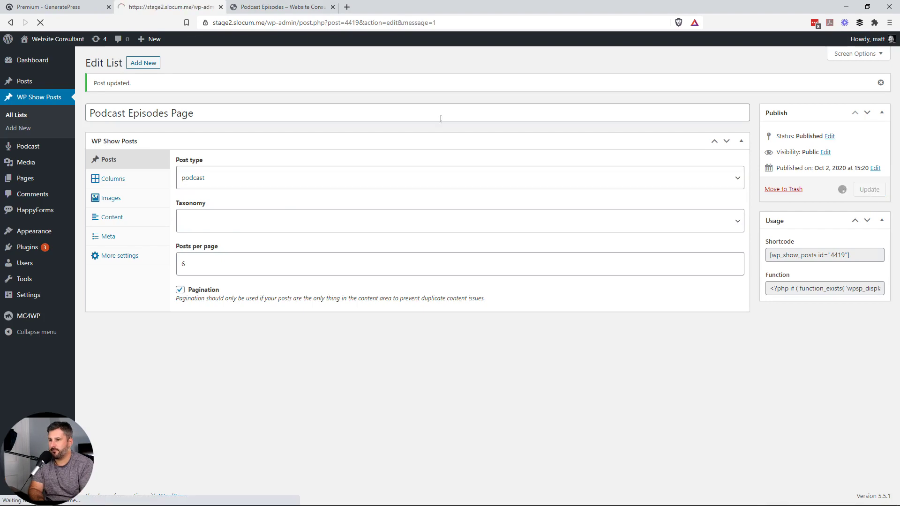
pyautogui.click(261, 7)
# Step: Reload the Episodes page to confirm it now lists podcast episodes
pyautogui.press('F5')
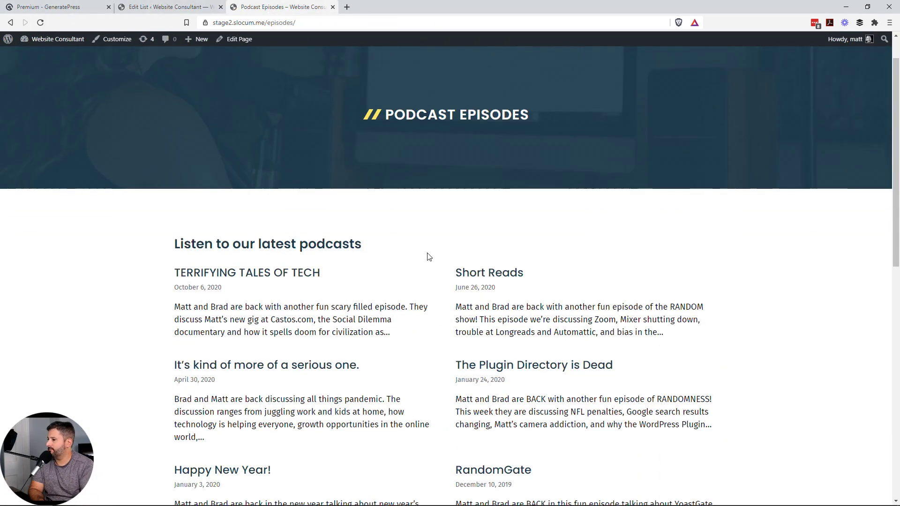
pyautogui.scroll(-4, 428, 257)
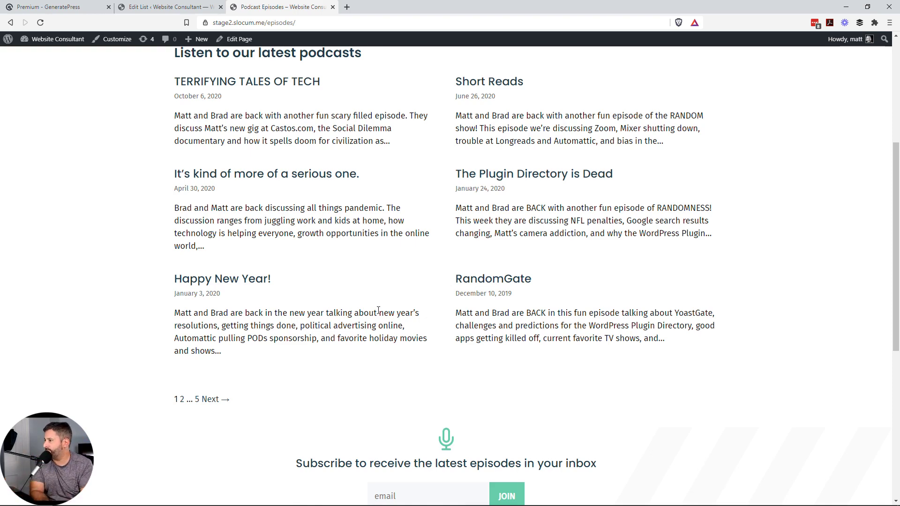
pyautogui.scroll(5, 364, 309)
# Step: View the TERRIFYING TALES OF TECH episode page with its audio player
pyautogui.click(304, 315)
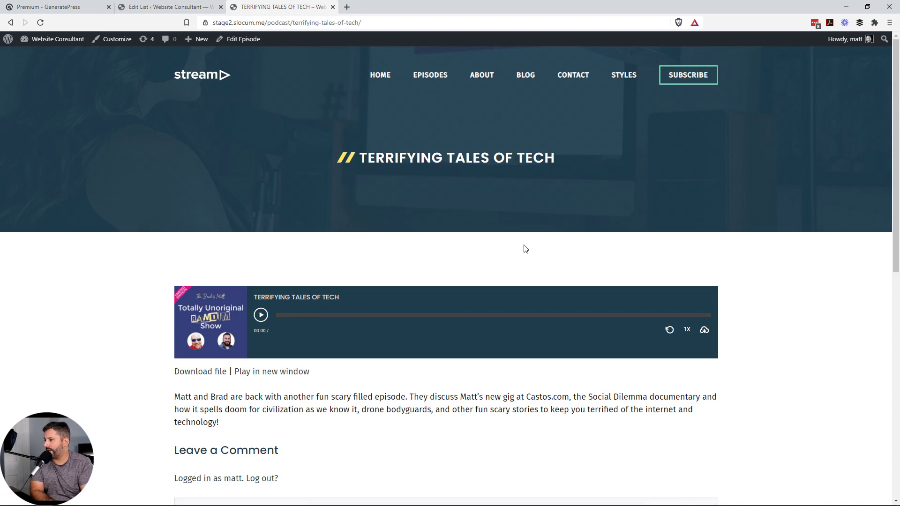
pyautogui.scroll(-2, 500, 271)
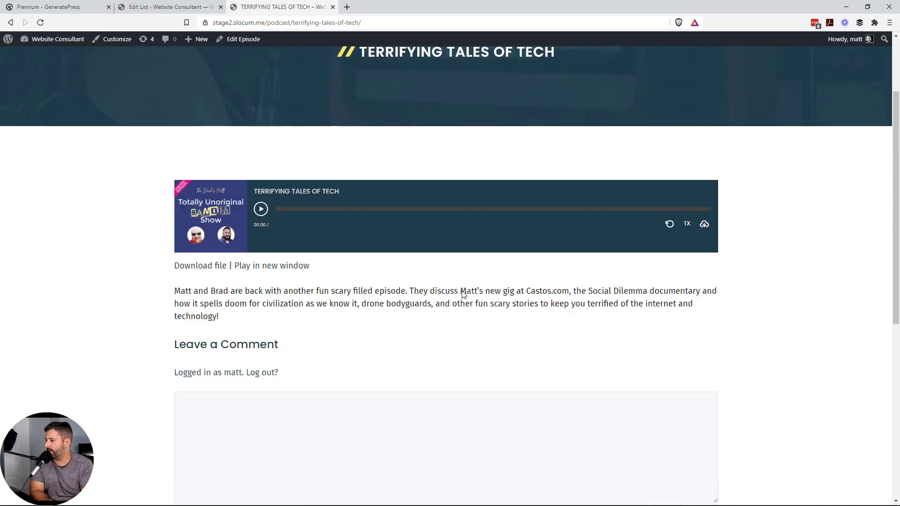
pyautogui.scroll(2, 471, 275)
pyautogui.click(164, 7)
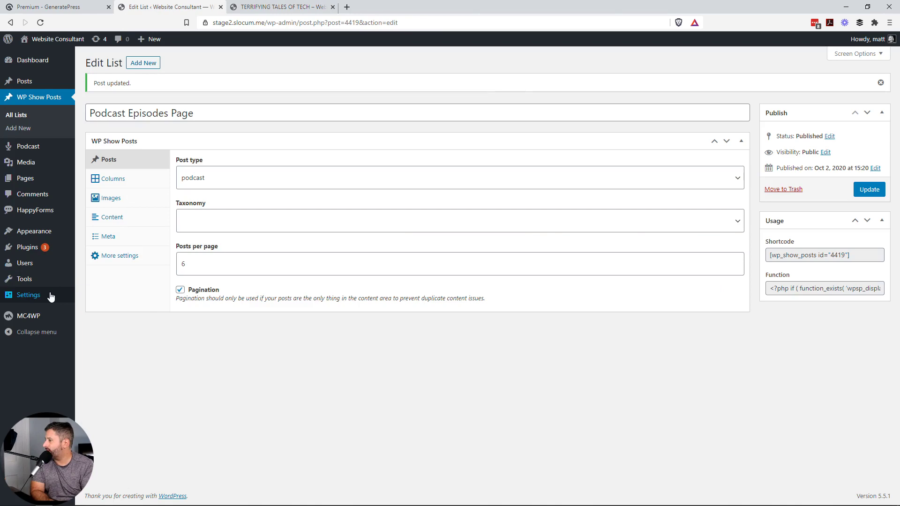
# Step: Check the media player style in Podcast Settings, then return to the episode page
pyautogui.moveTo(60, 295)
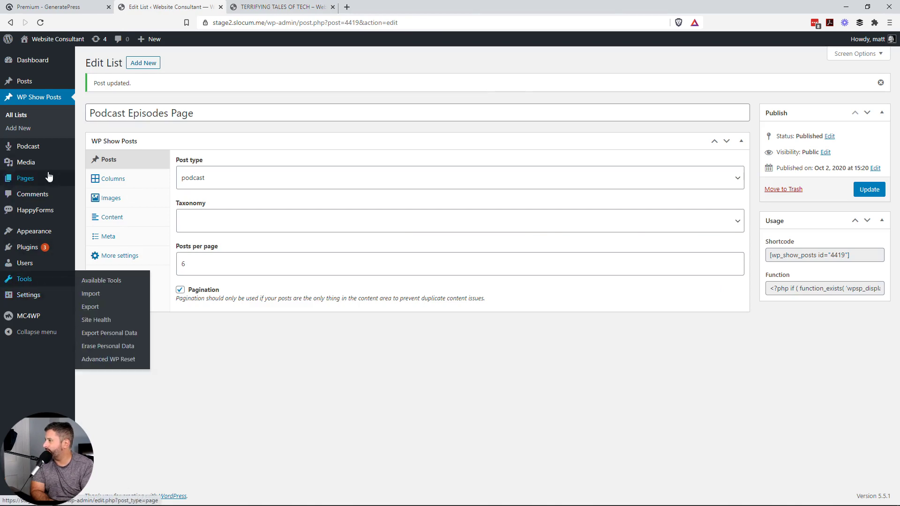
pyautogui.moveTo(37, 146)
pyautogui.click(100, 201)
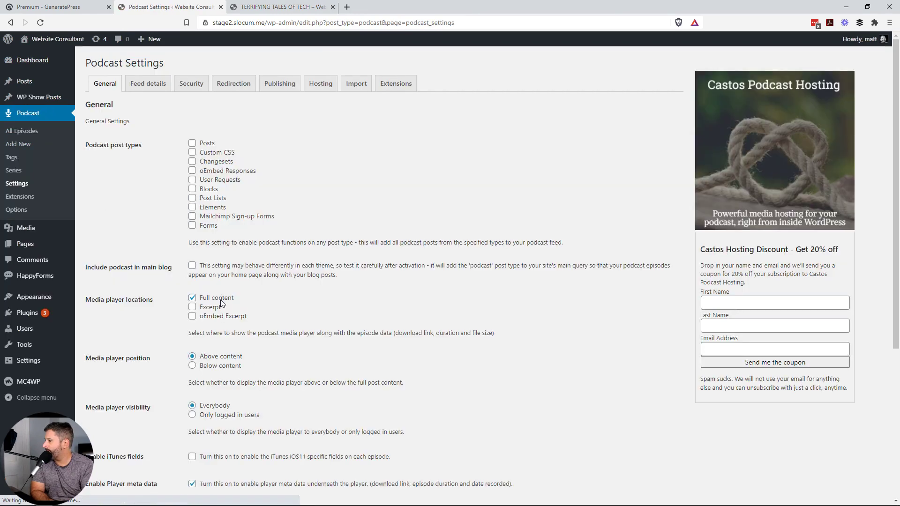
pyautogui.scroll(-5, 224, 320)
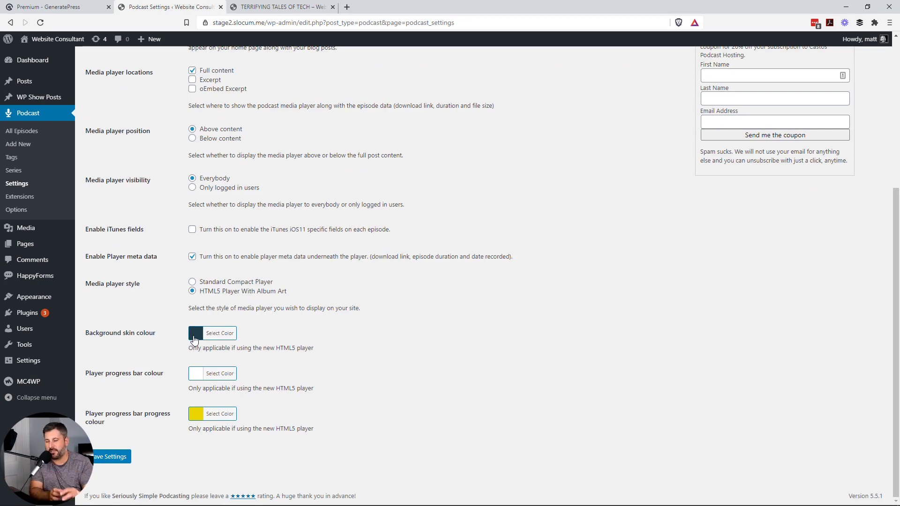
pyautogui.click(268, 5)
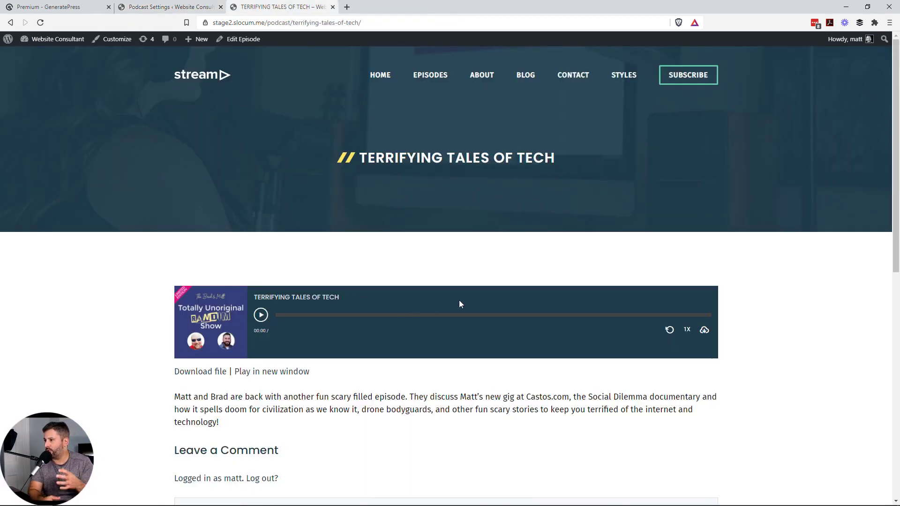
# Step: Play the TERRIFYING TALES OF TECH episode briefly, pause it at 00:03, and view the comments below
pyautogui.click(266, 314)
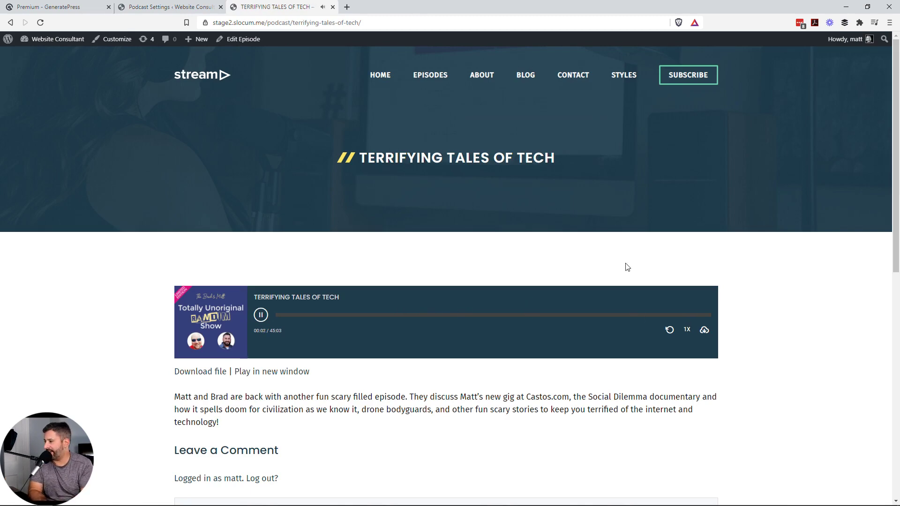
pyautogui.click(261, 315)
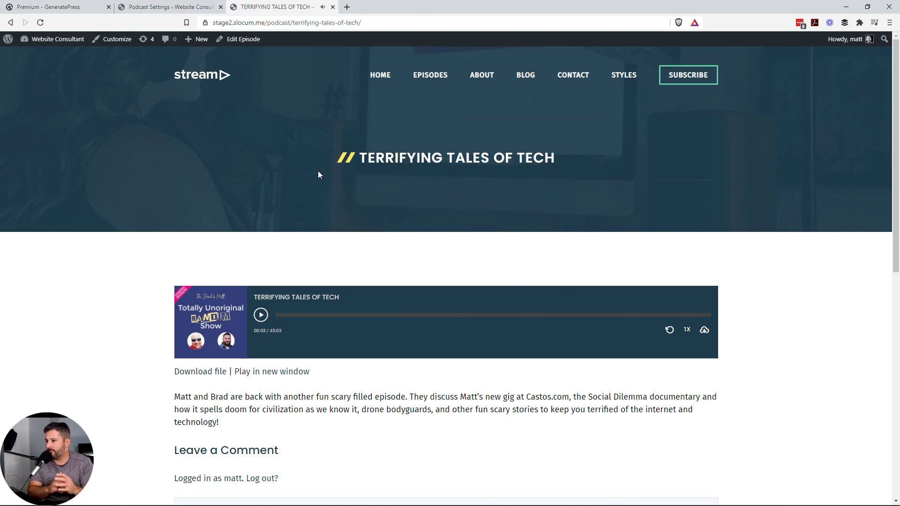
pyautogui.scroll(-1, 332, 374)
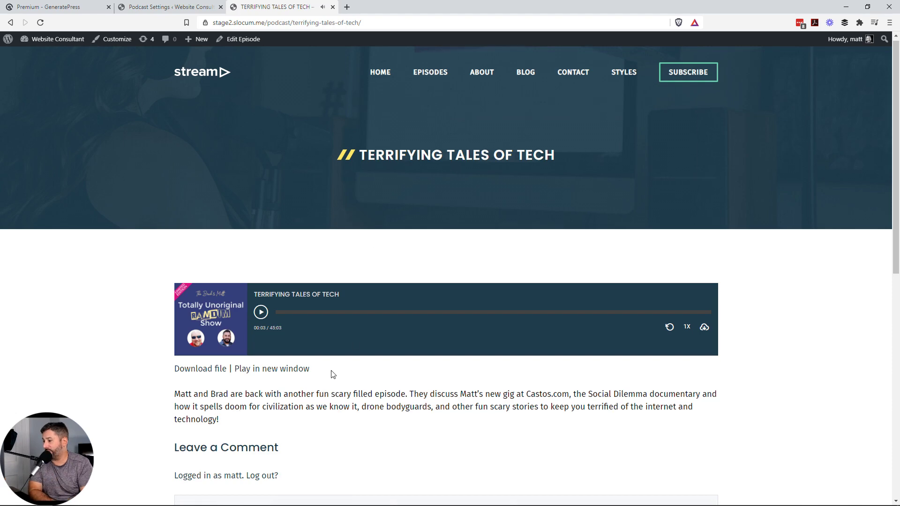
pyautogui.scroll(-3, 335, 361)
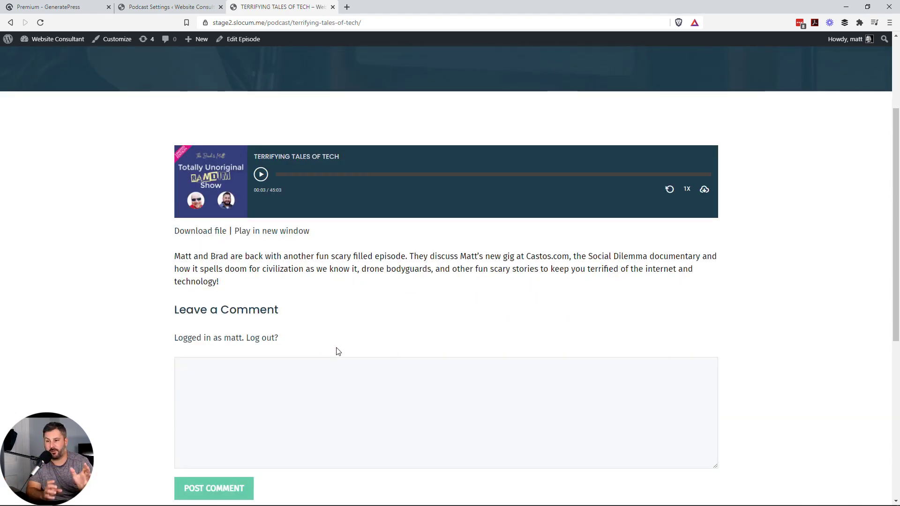
pyautogui.scroll(3, 352, 231)
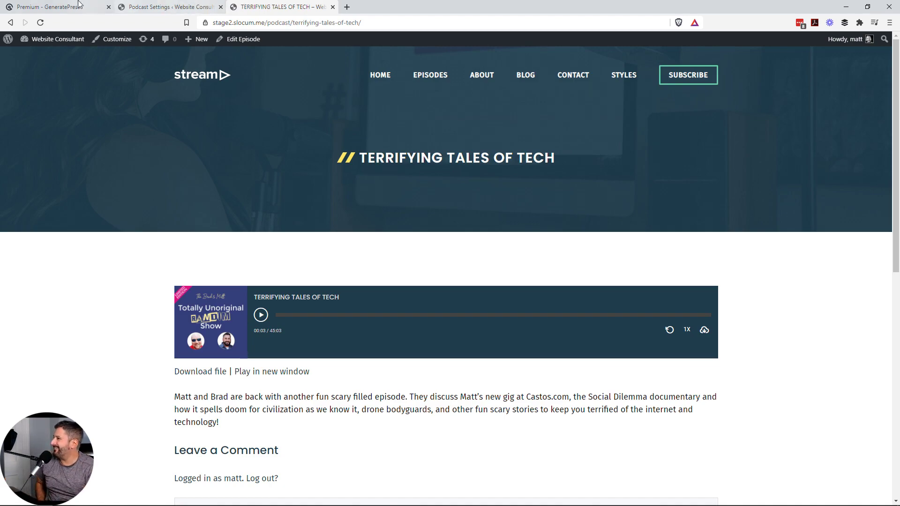
pyautogui.click(52, 7)
# Step: Scroll the GP Premium page to the top to show its headline and introductory video
pyautogui.scroll(10, 478, 201)
pyautogui.scroll(15, 477, 200)
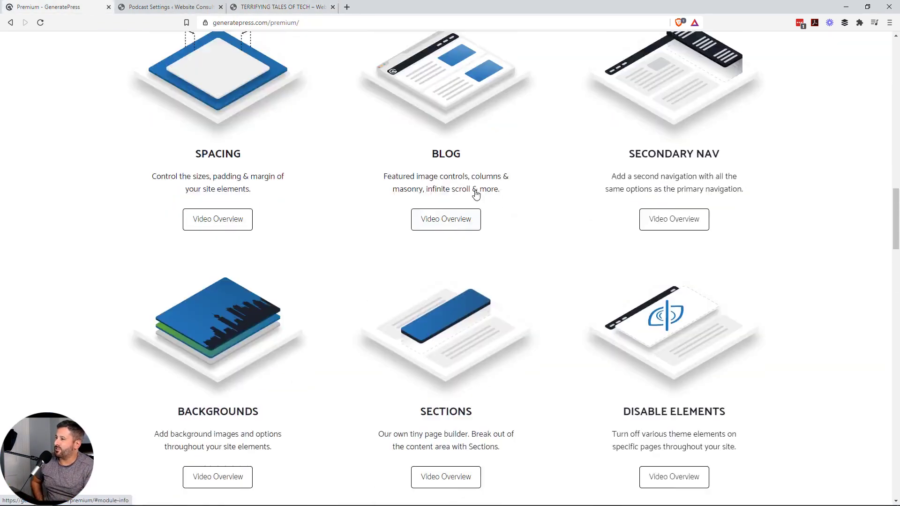